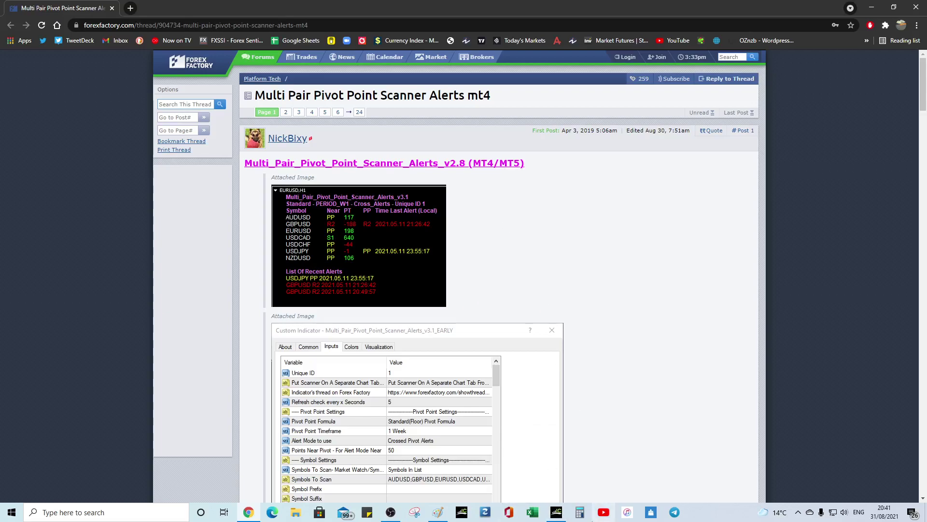
# - Review the scanner's attached .mq4/.mq5 download files, then switch to the MetaTrader 5 chart window
pyautogui.moveTo(558, 517)
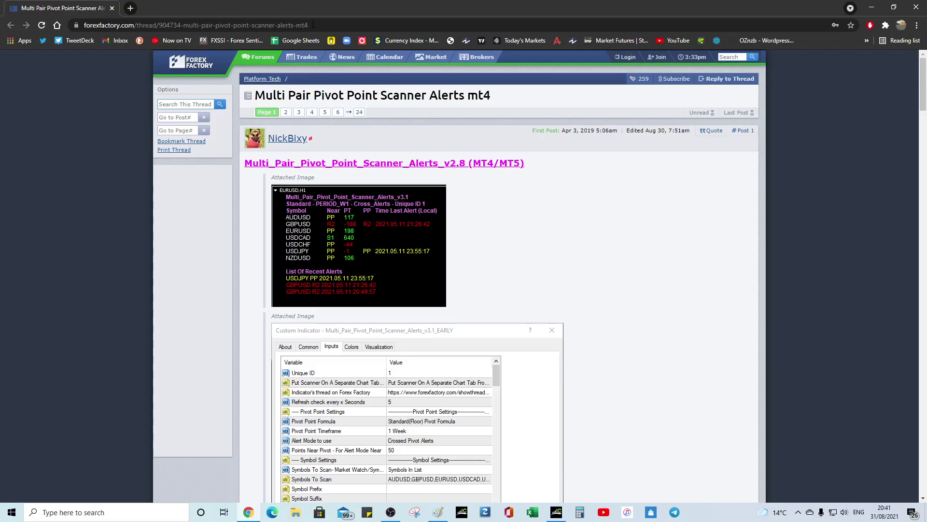
pyautogui.scroll(-4, 483, 250)
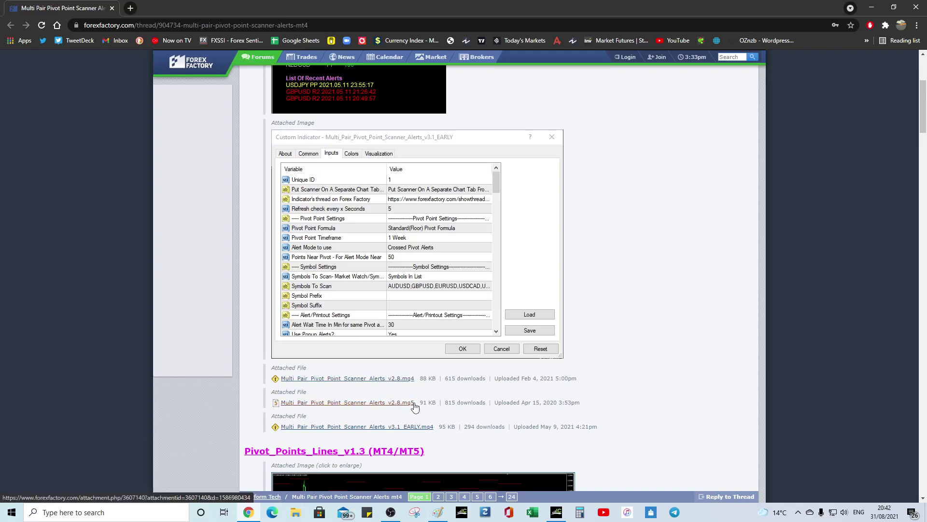
pyautogui.scroll(-2, 412, 407)
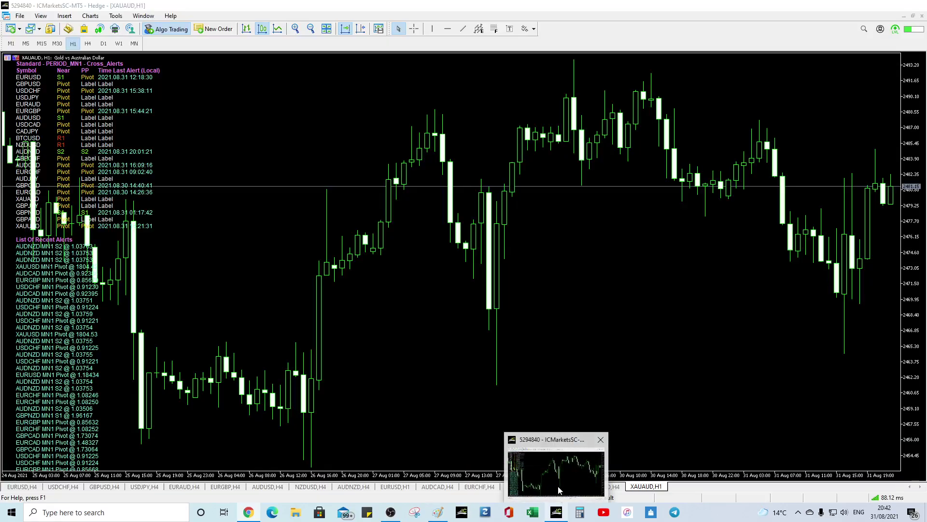
pyautogui.click(558, 485)
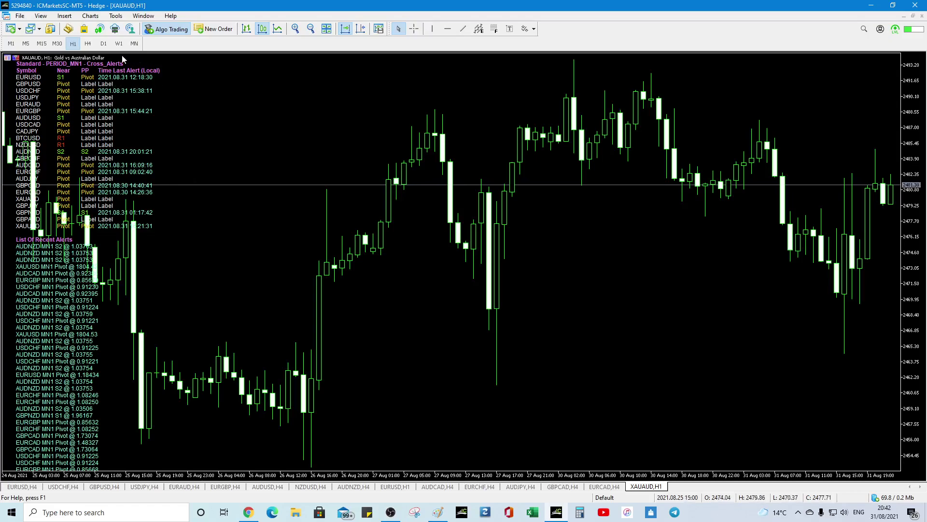
# - Confirm Multi_Pair_Pivot_Point_Scanner_Alerts_v2.8 is attached to the XAUAUD chart, then open the File menu
pyautogui.rightClick(216, 91)
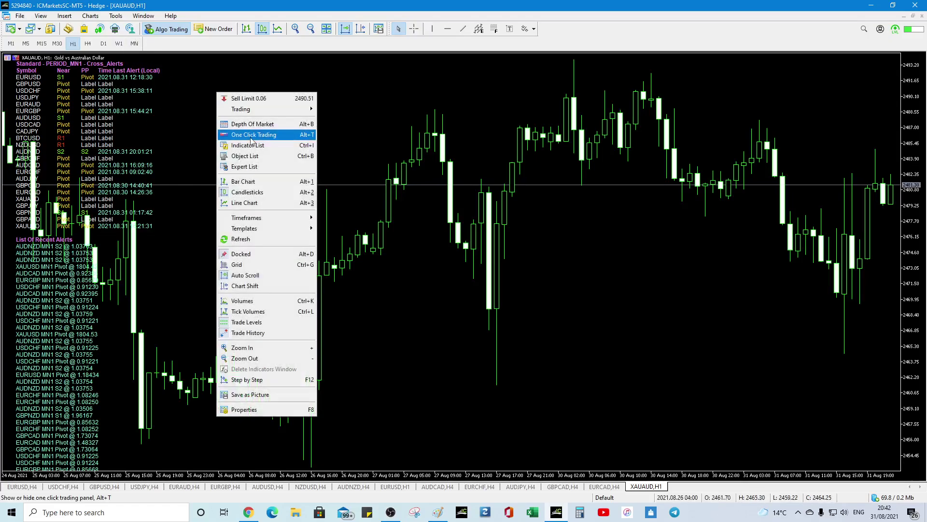
pyautogui.click(251, 146)
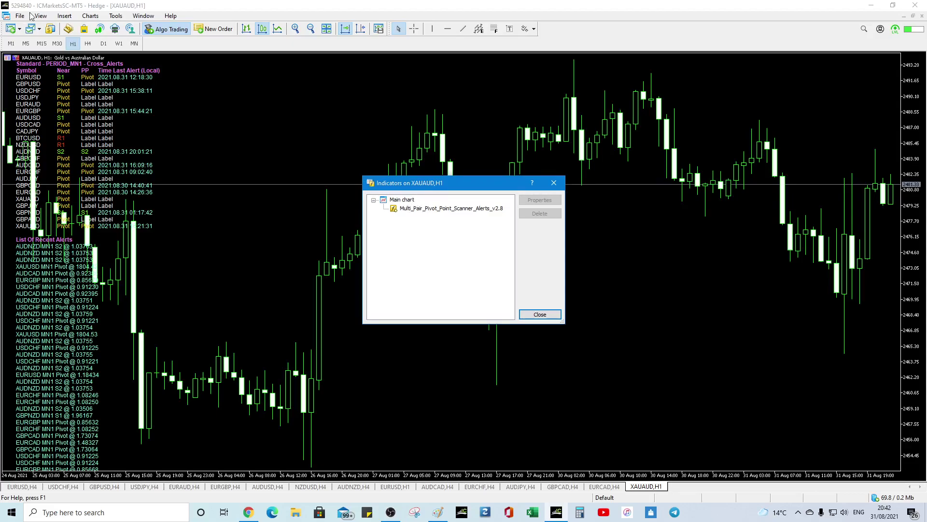
pyautogui.press('Escape')
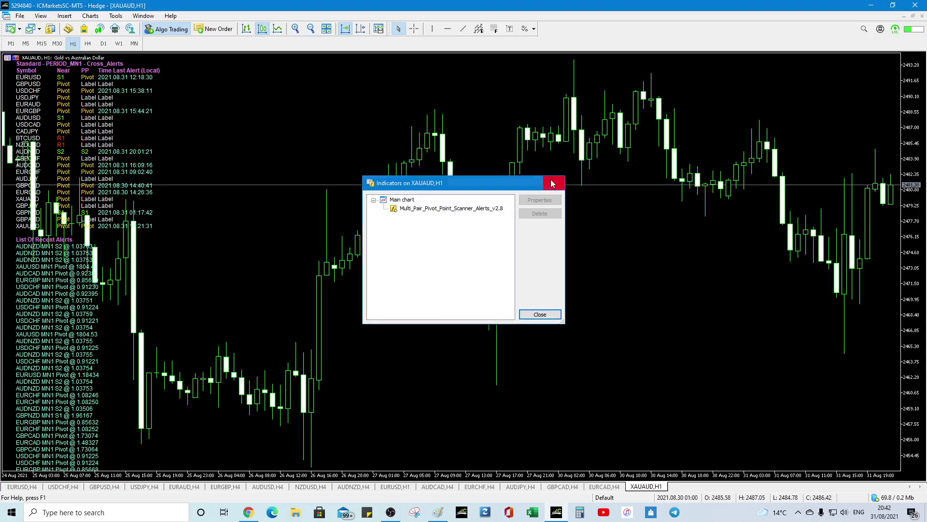
pyautogui.click(19, 16)
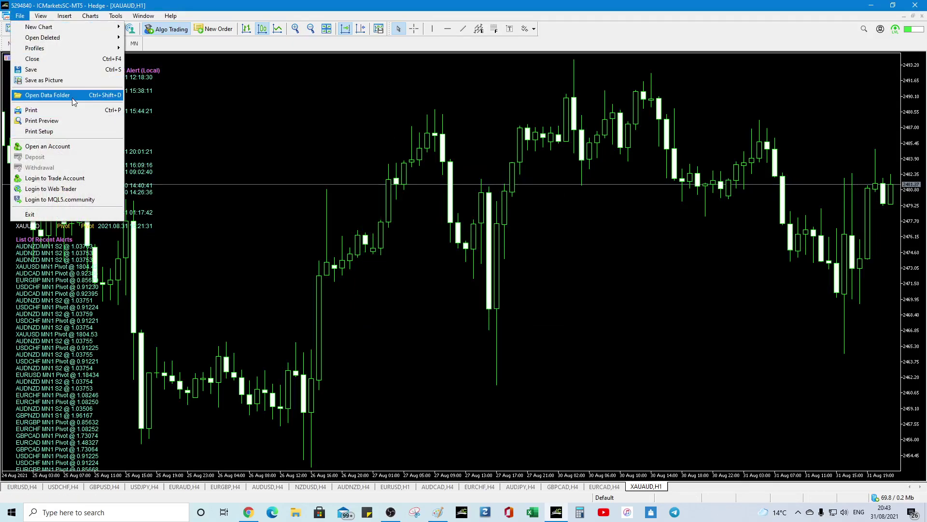
# - Browse the data folder to MQL5\Indicators\Examples, locate the scanner's v2.8 files, and close Explorer
pyautogui.click(48, 95)
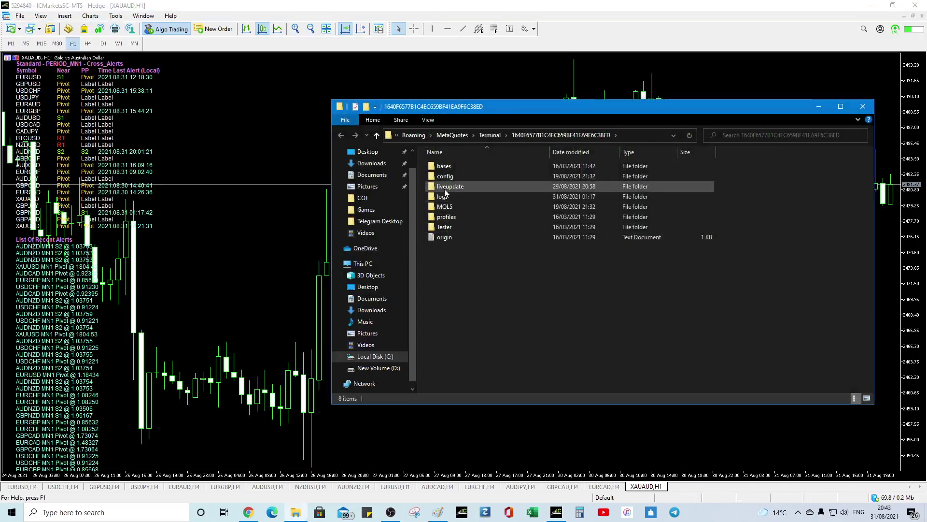
pyautogui.doubleClick(435, 207)
pyautogui.click(435, 208)
pyautogui.doubleClick(434, 207)
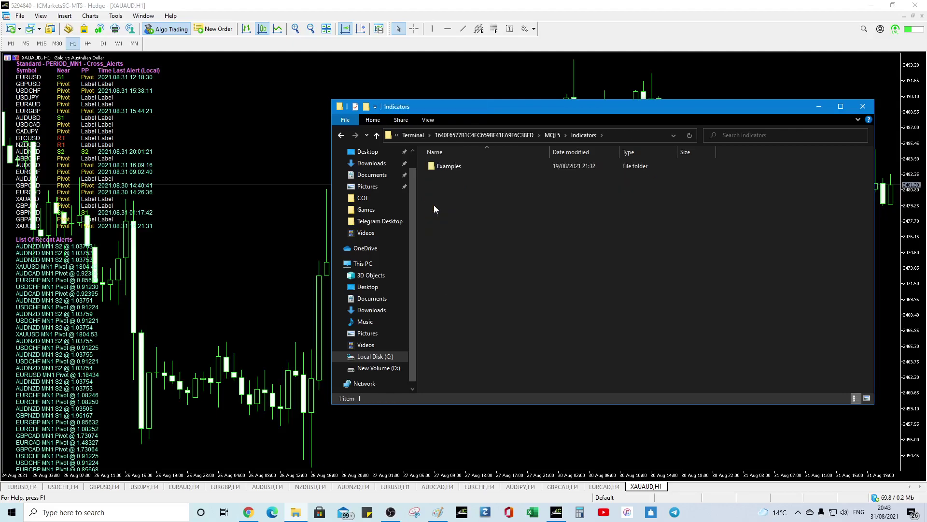
pyautogui.click(439, 167)
pyautogui.doubleClick(439, 167)
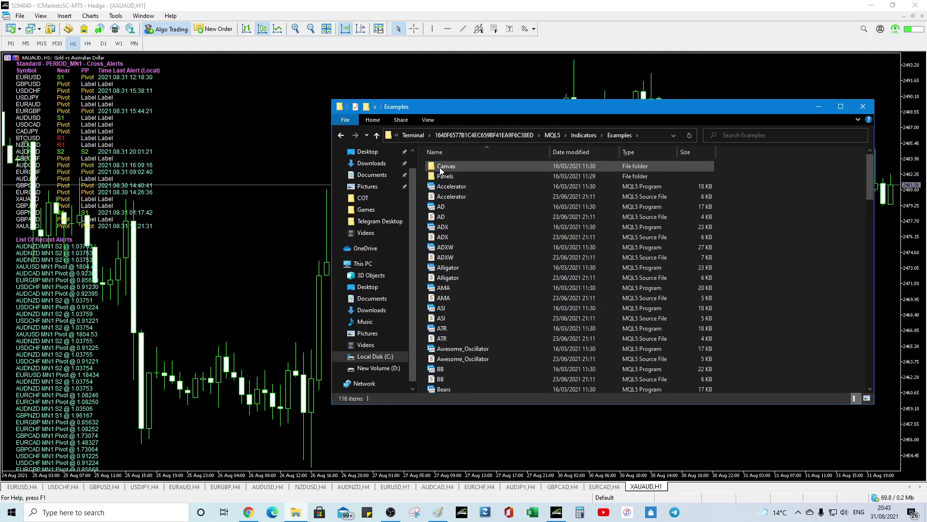
pyautogui.scroll(-7, 485, 266)
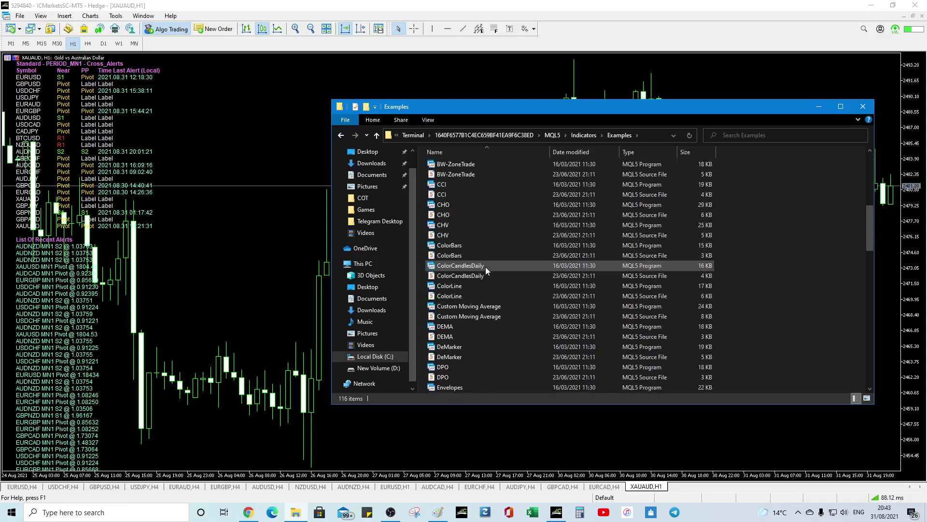
pyautogui.scroll(-10, 485, 267)
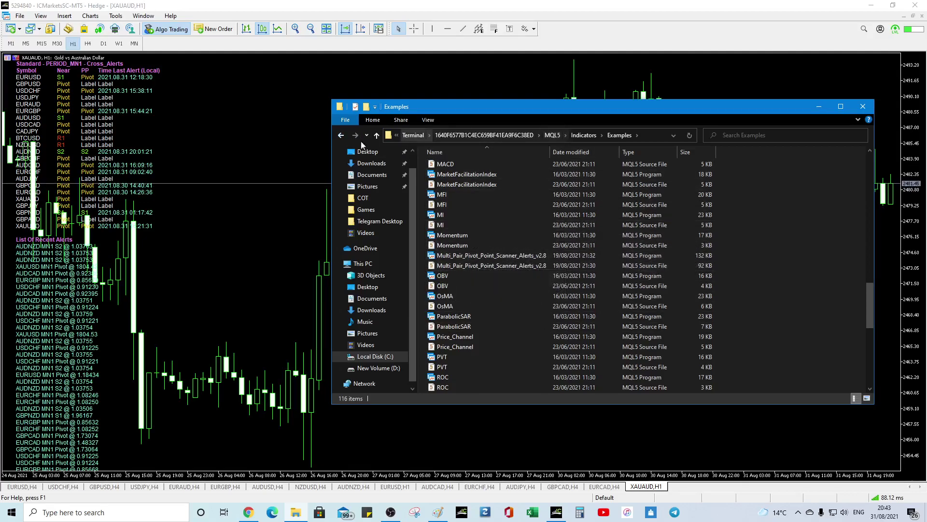
pyautogui.click(862, 107)
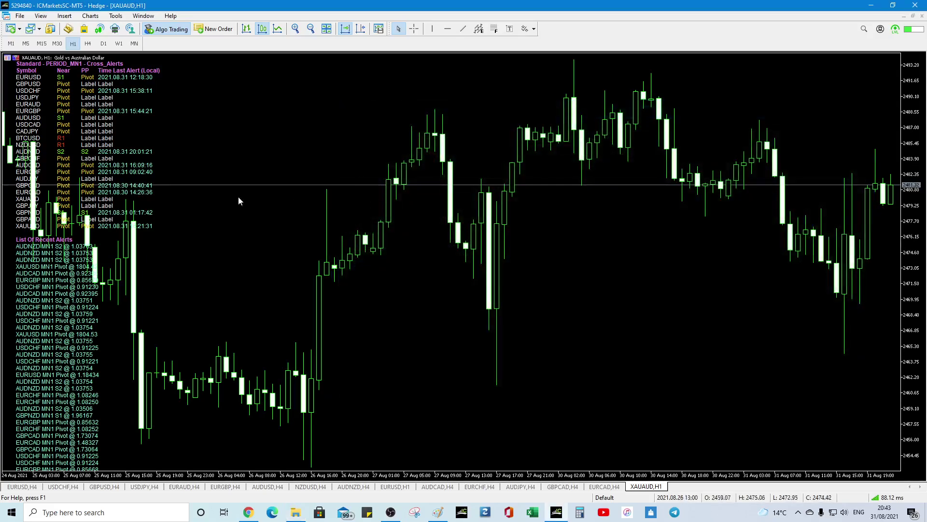
# - Open the v2.8 pivot scanner's settings from the chart's Indicators List
pyautogui.click(38, 21)
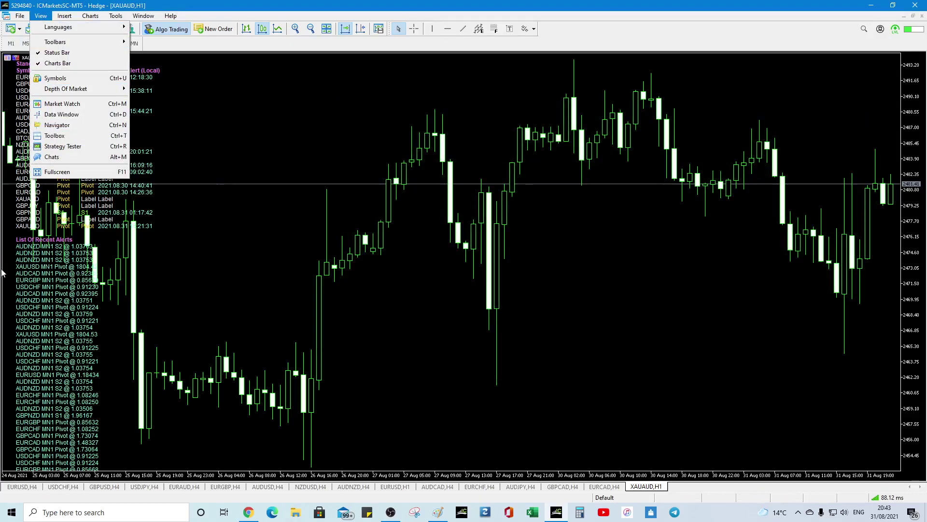
pyautogui.click(299, 152)
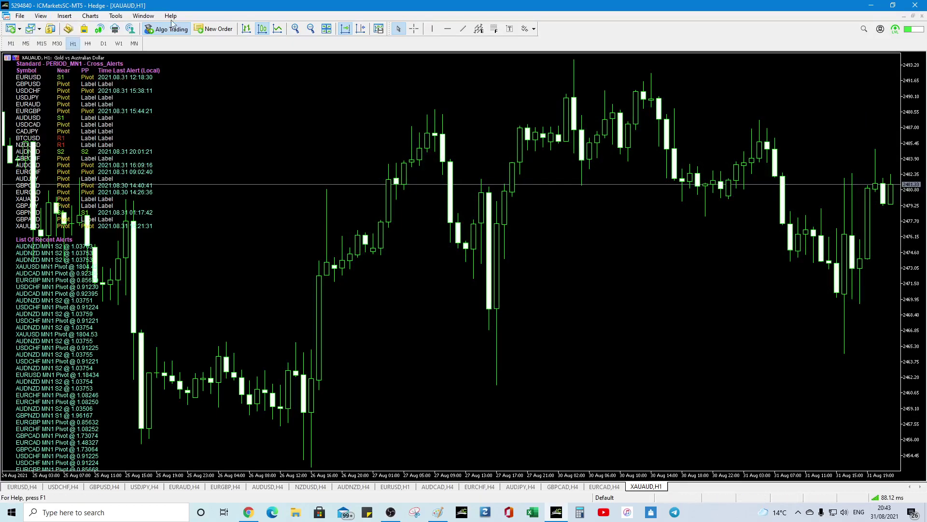
pyautogui.rightClick(198, 71)
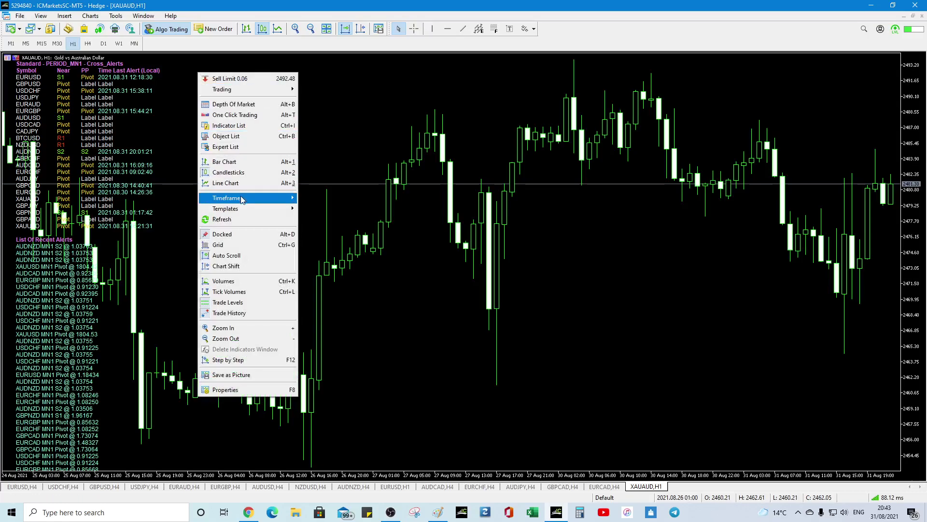
pyautogui.click(229, 126)
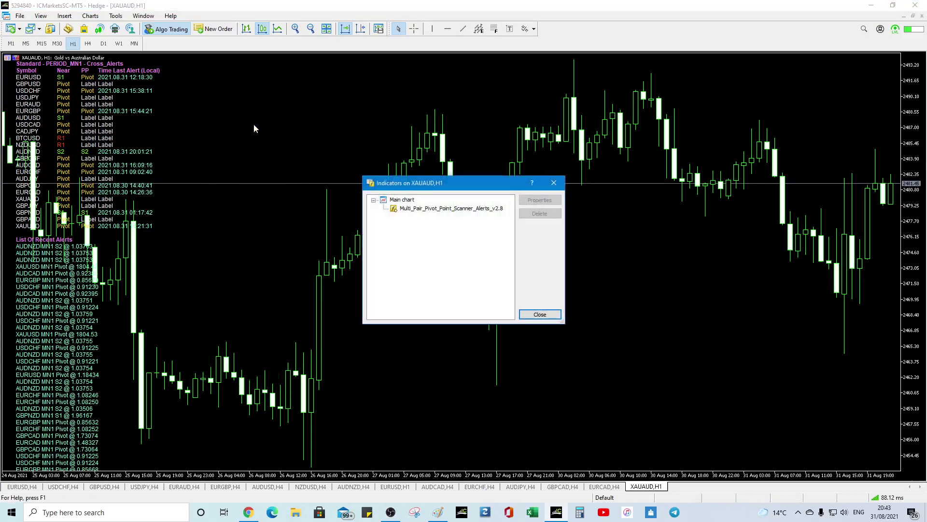
pyautogui.doubleClick(430, 209)
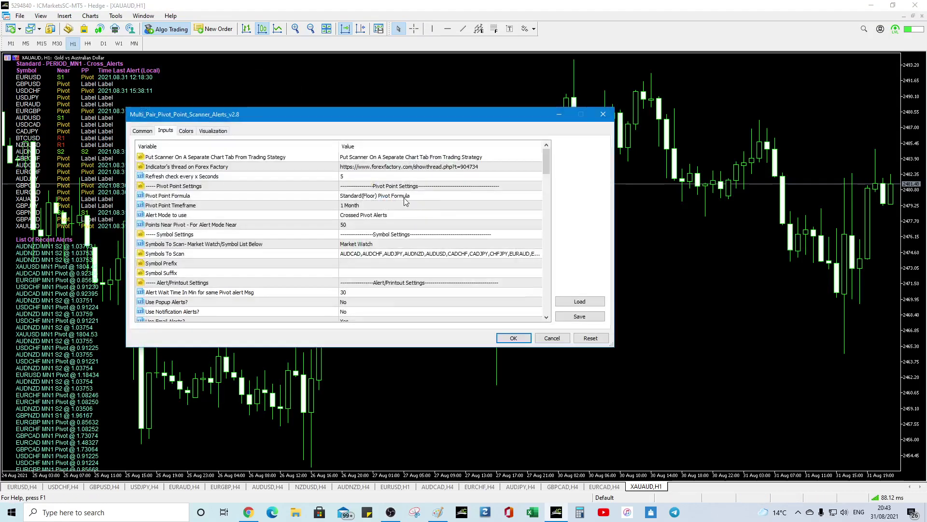
# - Set Pivot Point Timeframe to 1 Month and Use Email Alerts to Yes
pyautogui.click(348, 207)
pyautogui.click(348, 206)
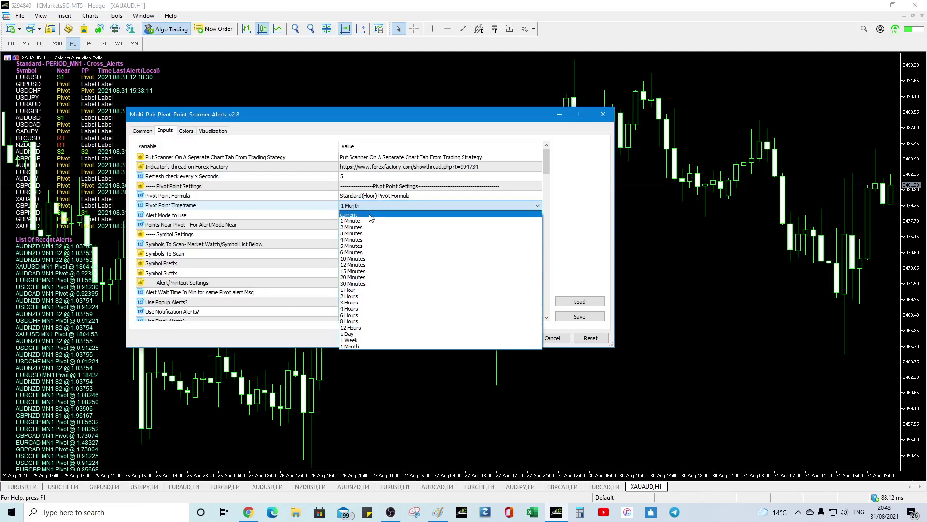
pyautogui.click(357, 346)
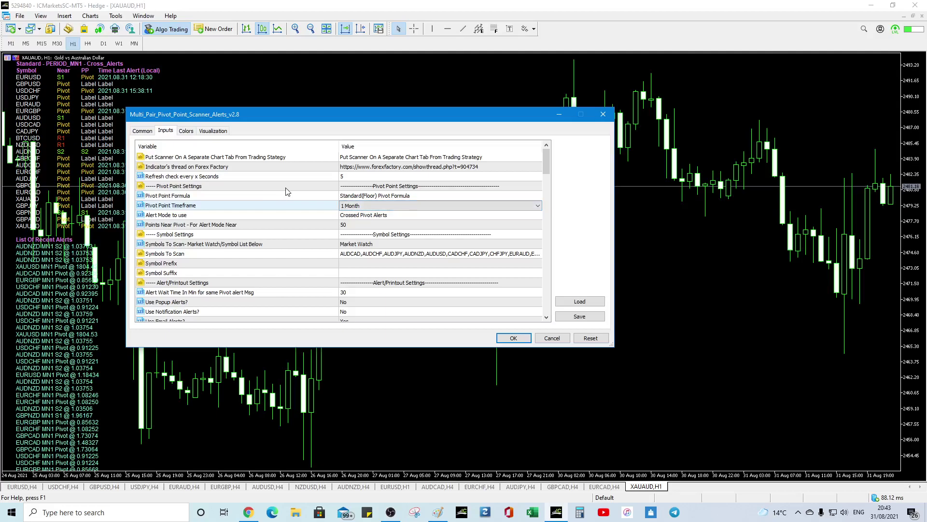
pyautogui.scroll(-3, 393, 243)
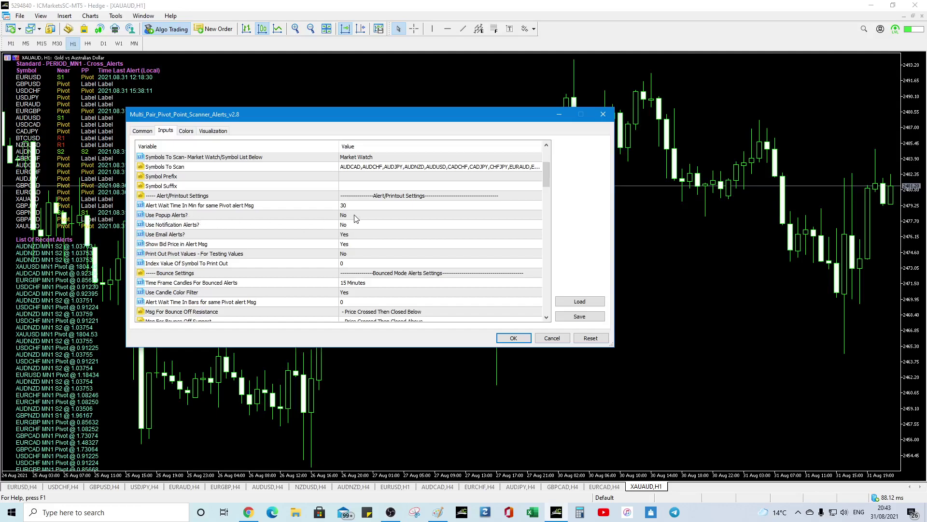
pyautogui.click(351, 238)
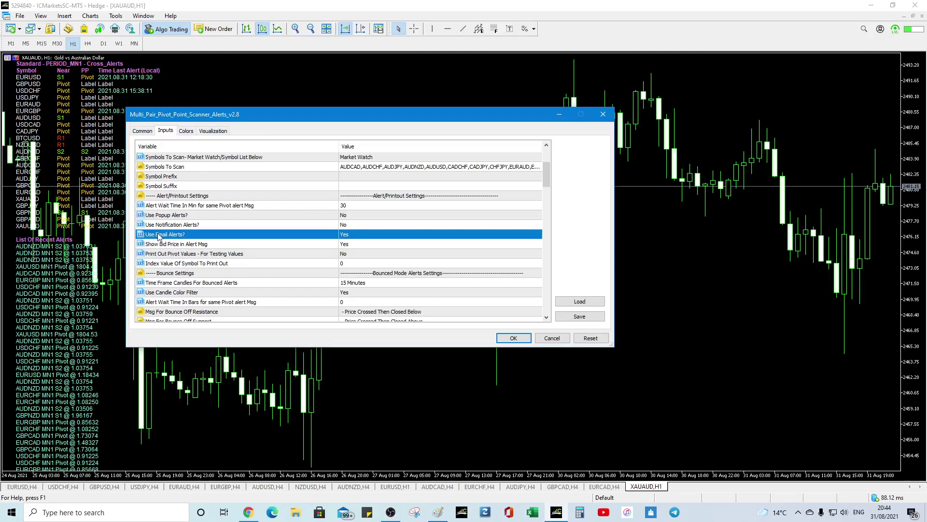
pyautogui.click(513, 337)
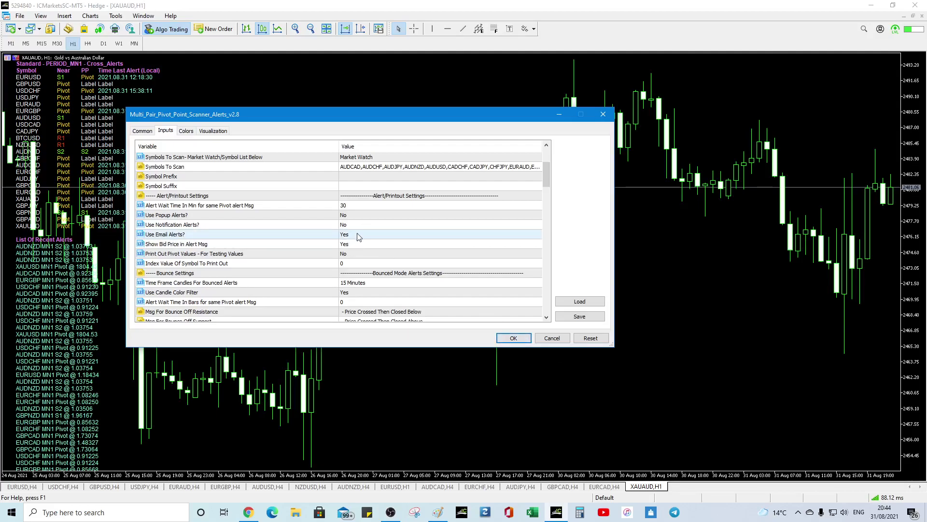
# - Apply the scanner settings and open Tools > Options at the Email settings
pyautogui.click(515, 337)
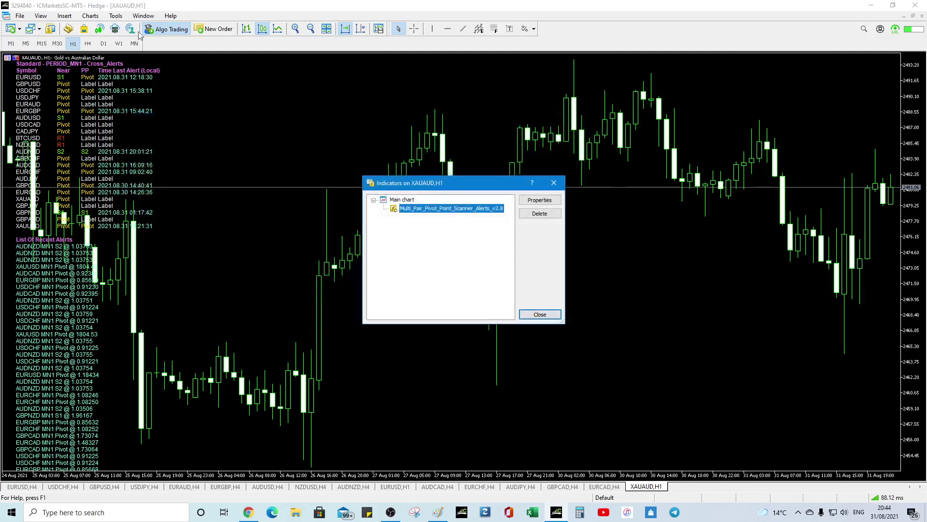
pyautogui.click(540, 314)
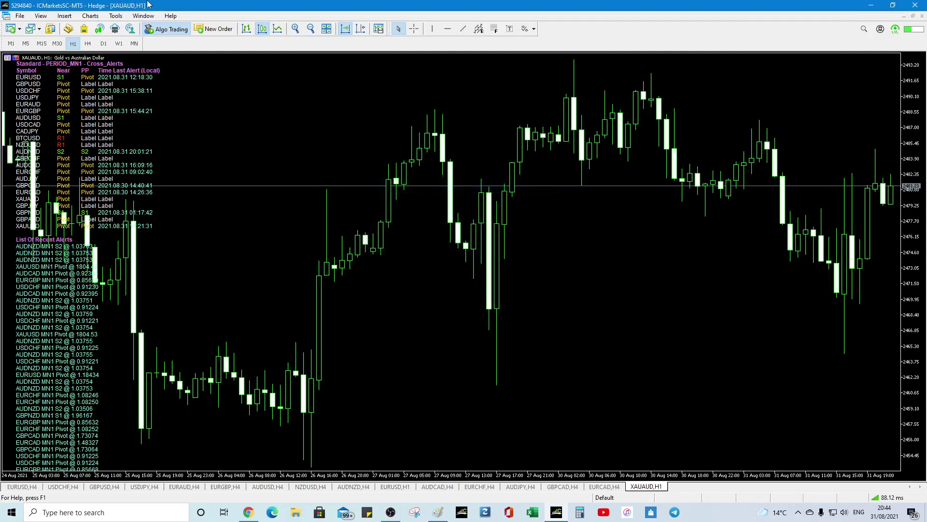
pyautogui.click(115, 16)
pyautogui.click(145, 124)
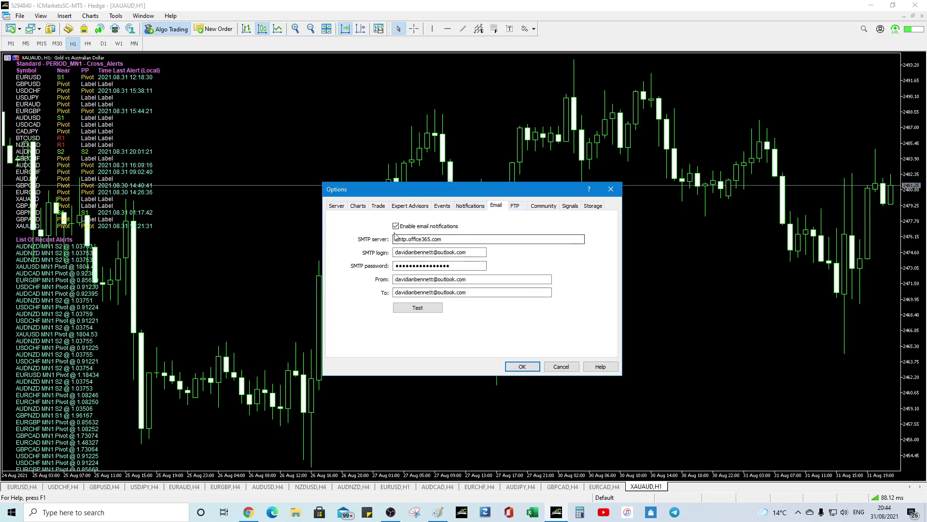
# - Select the smtp.office365.com SMTP server address in the Email settings
pyautogui.click(432, 238)
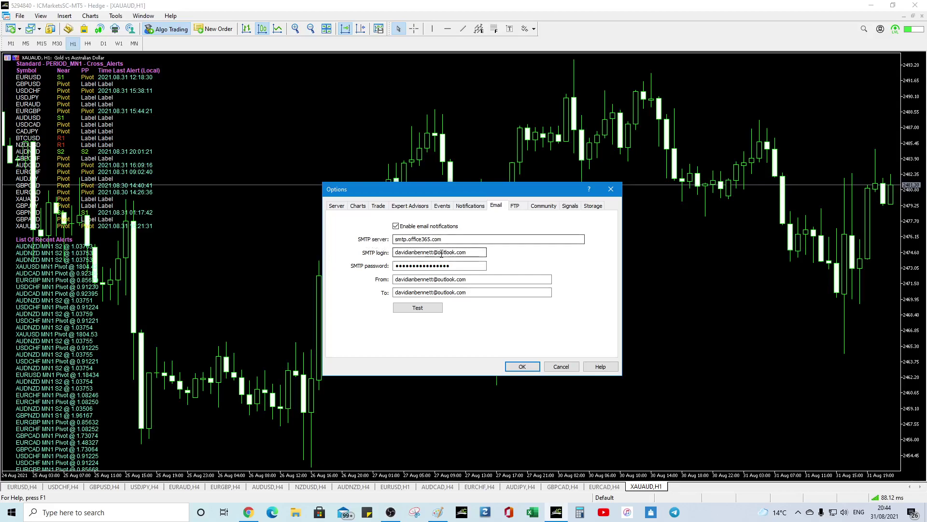
pyautogui.moveTo(452, 236); pyautogui.dragTo(397, 235)
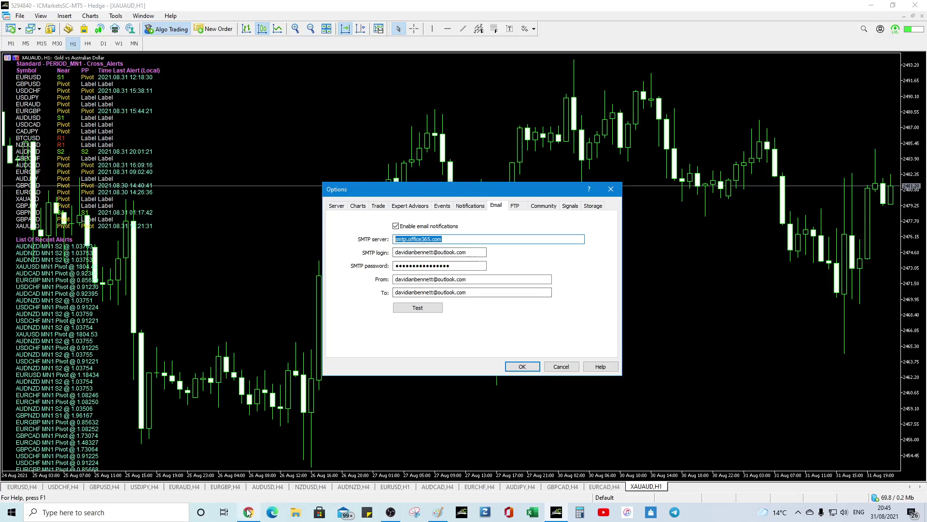
pyautogui.moveTo(248, 512)
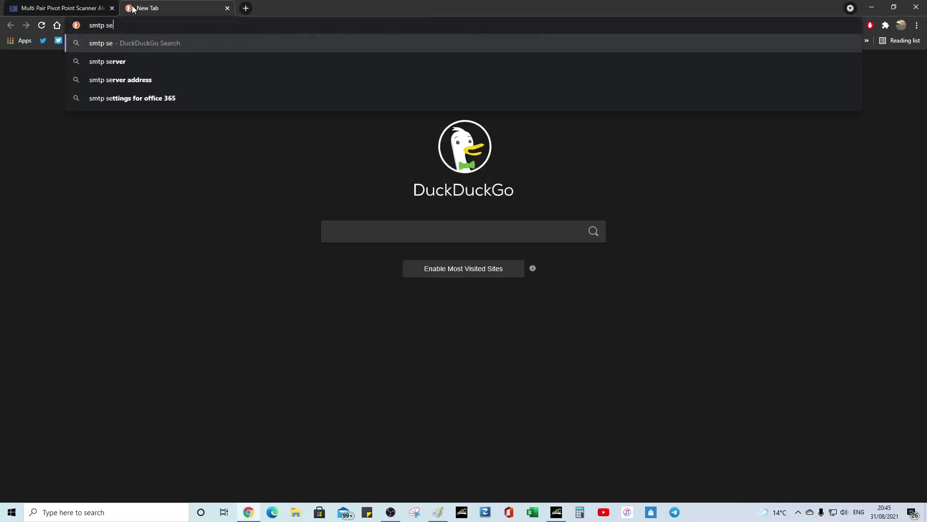
# - Search 'smtp server gmail' and highlight smtp.gmail.com in the Kinsta article, then return to MetaTrader 5
pyautogui.write('rver gmail')
pyautogui.press('Return')
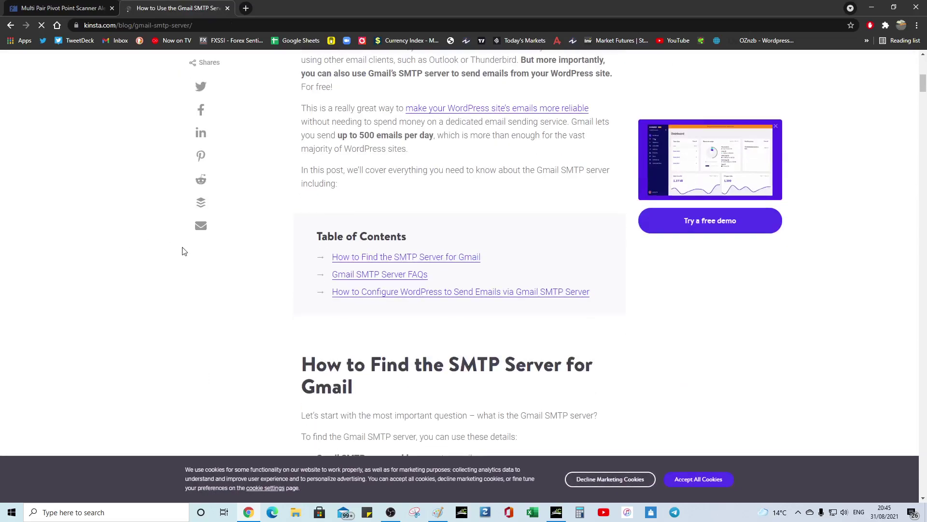
pyautogui.scroll(1, 184, 250)
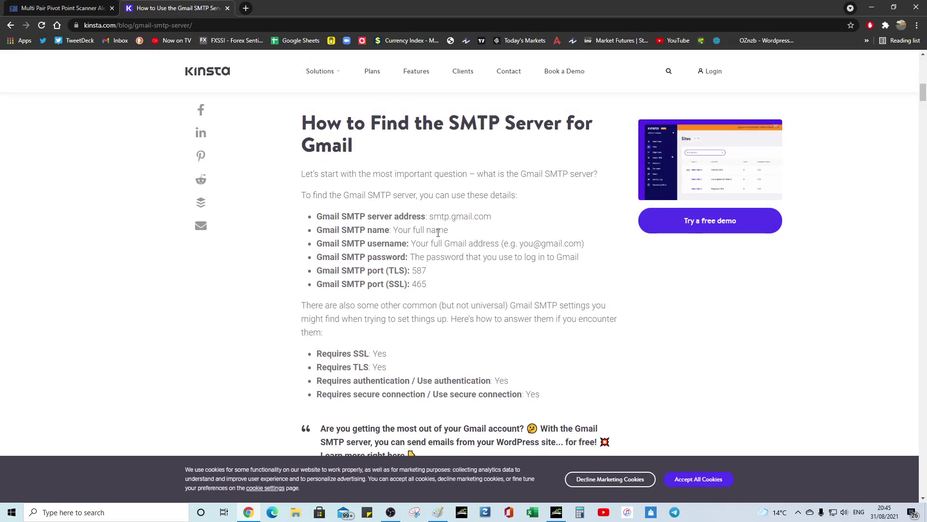
pyautogui.moveTo(430, 216); pyautogui.dragTo(490, 216)
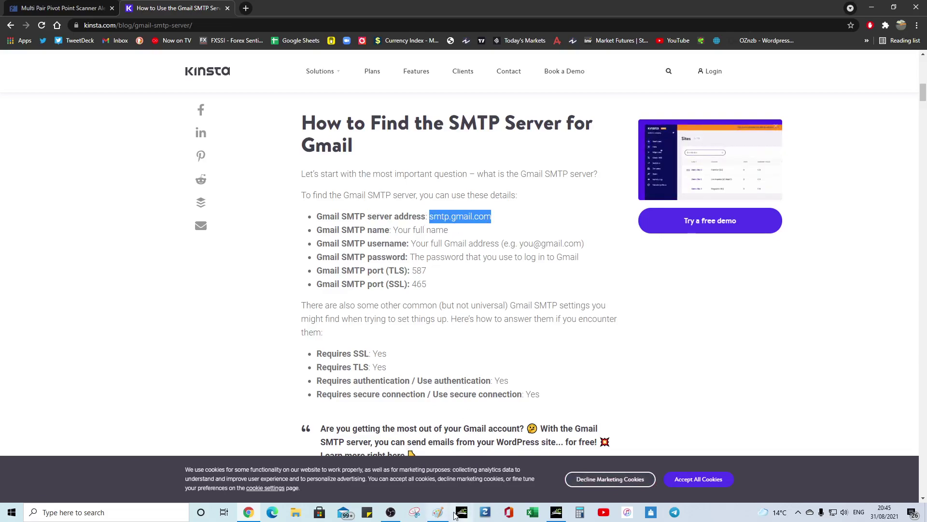
pyautogui.click(555, 515)
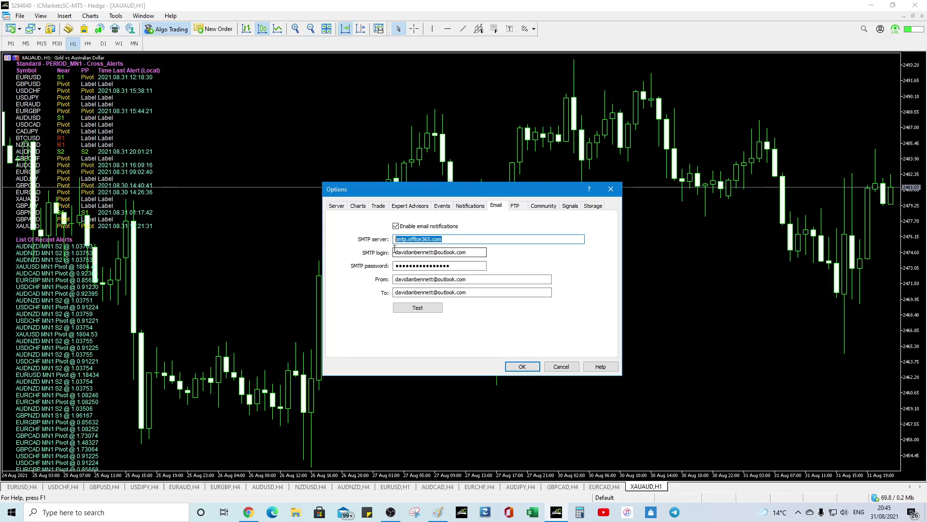
# - Inspect the smtp.office365.com SMTP server and saved password entries without changing them
pyautogui.click(446, 239)
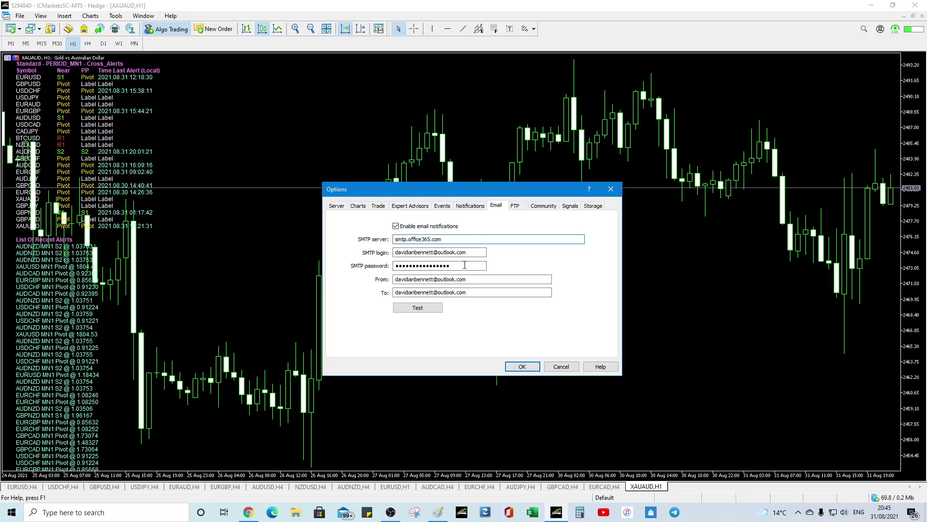
pyautogui.doubleClick(452, 265)
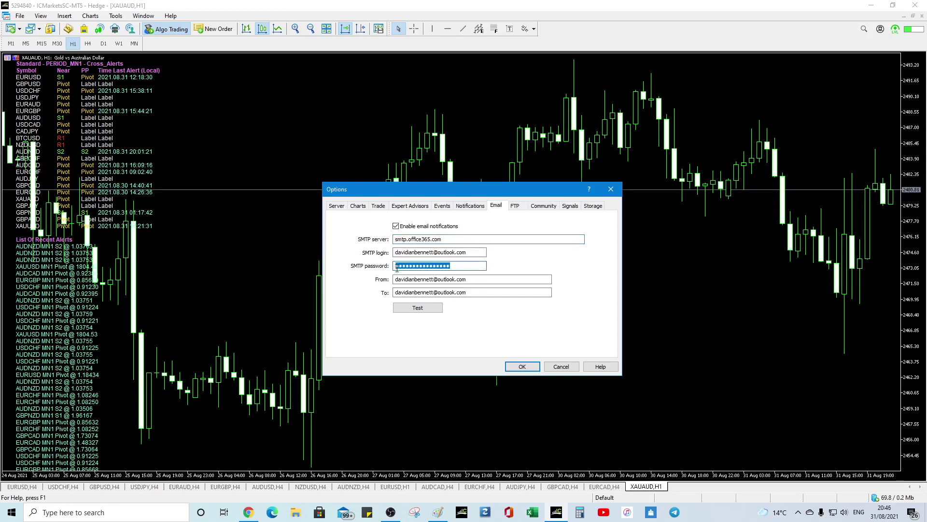
pyautogui.click(453, 265)
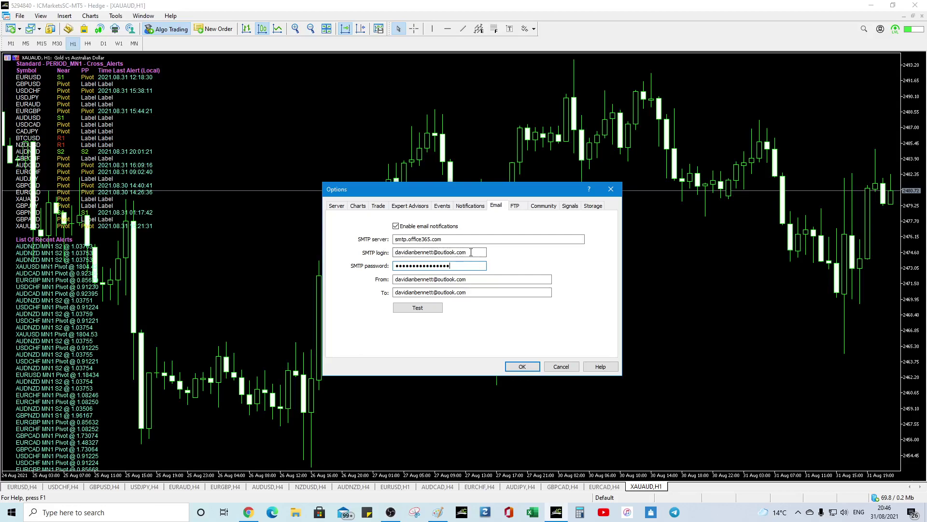
# - Go to outlook.com in a new Chrome tab
pyautogui.click(248, 512)
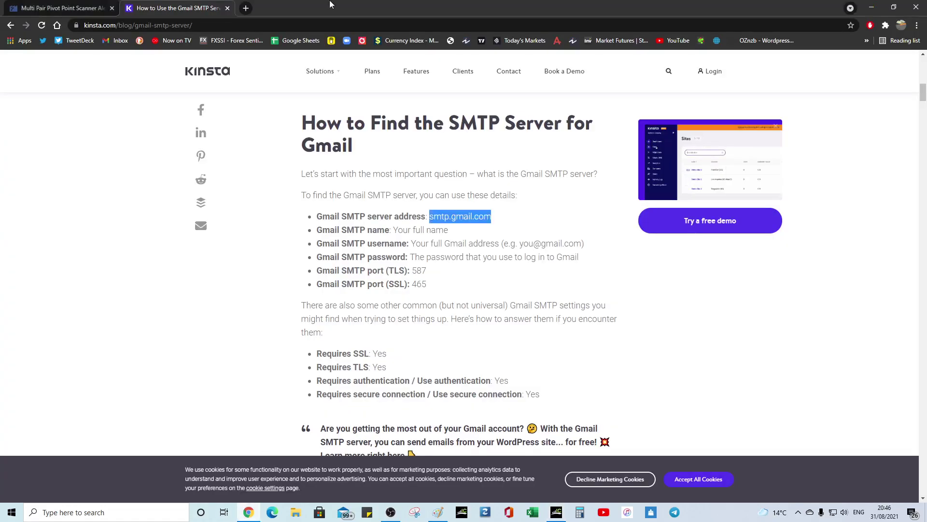
pyautogui.click(243, 10)
pyautogui.write('outloo')
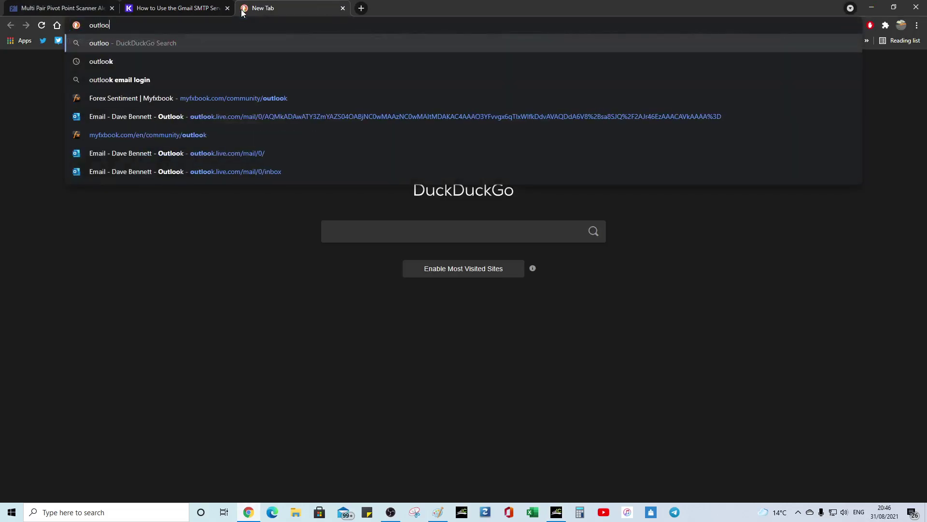
pyautogui.write('k.com')
pyautogui.press('Return')
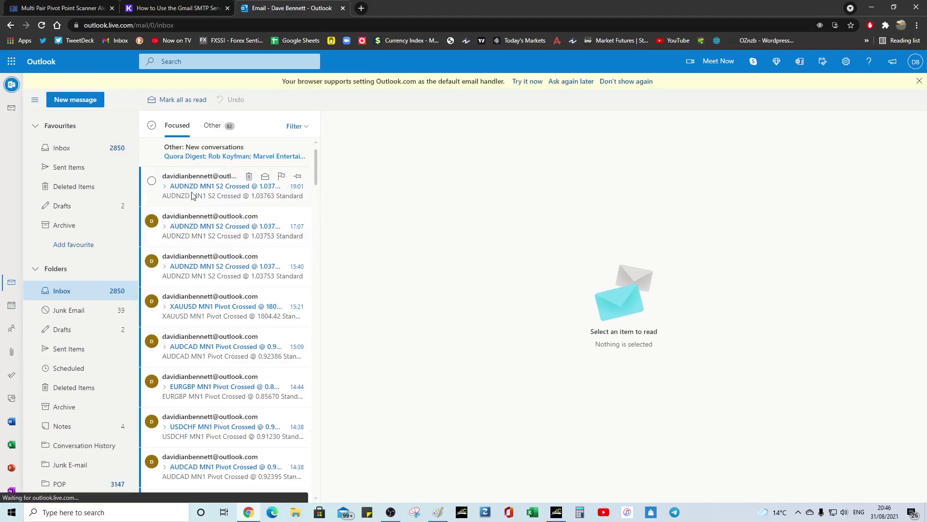
# - Read the EURGBP MN1 Pivot Crossed @ 0.85670 alert email and scroll through the other alerts
pyautogui.click(195, 396)
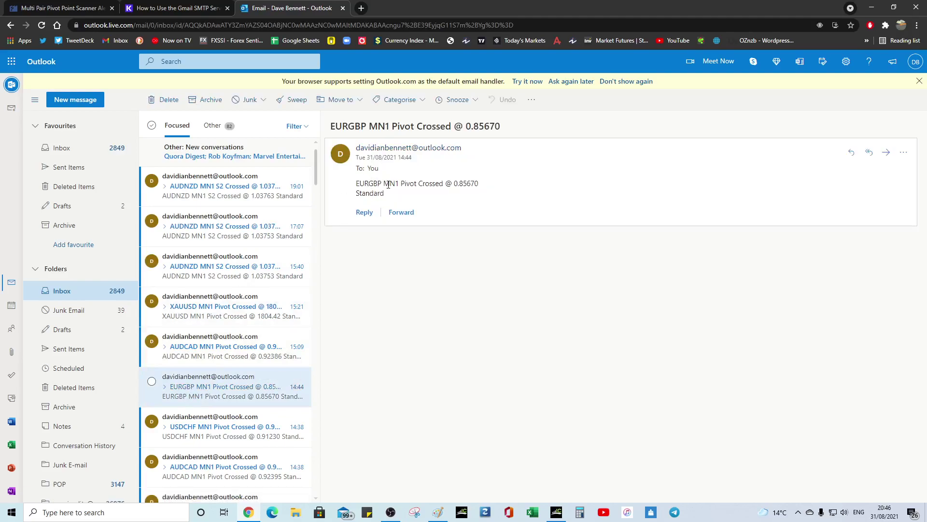
pyautogui.moveTo(460, 184); pyautogui.dragTo(487, 187)
pyautogui.click(486, 188)
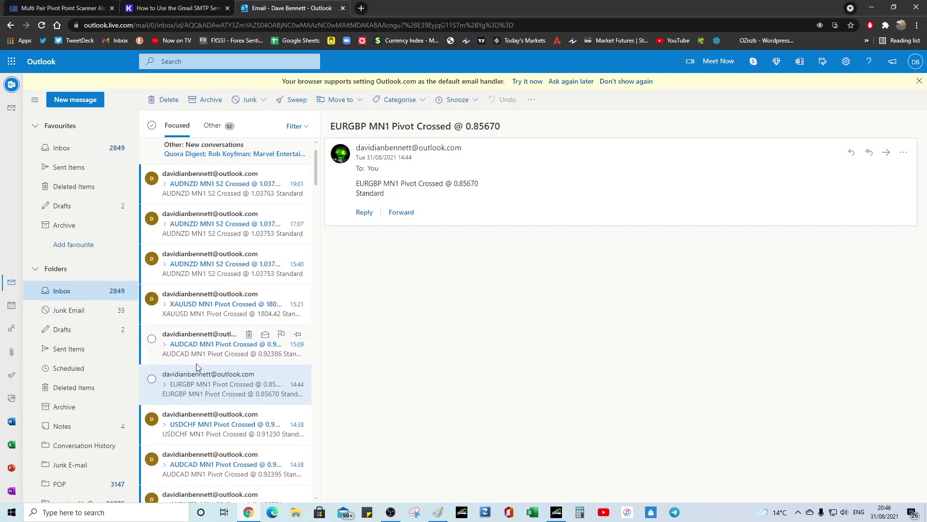
pyautogui.scroll(-3, 193, 369)
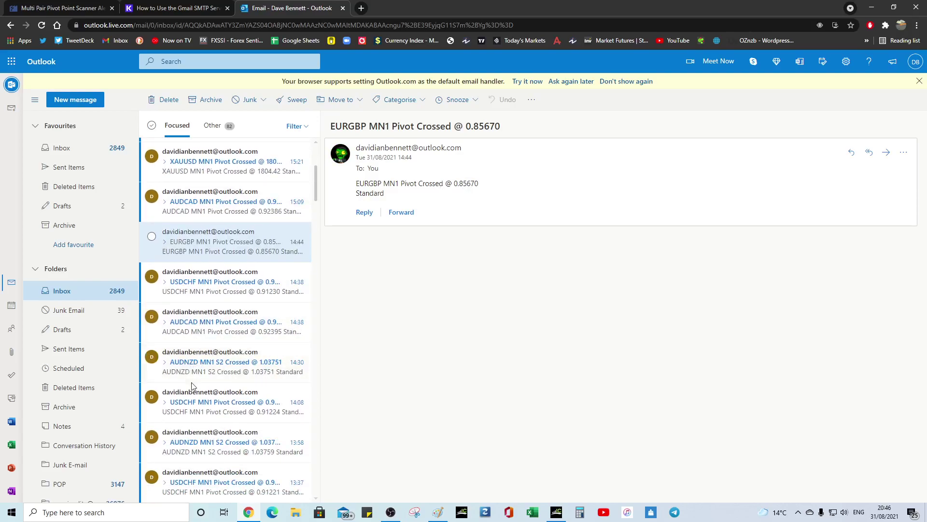
pyautogui.scroll(-3, 192, 386)
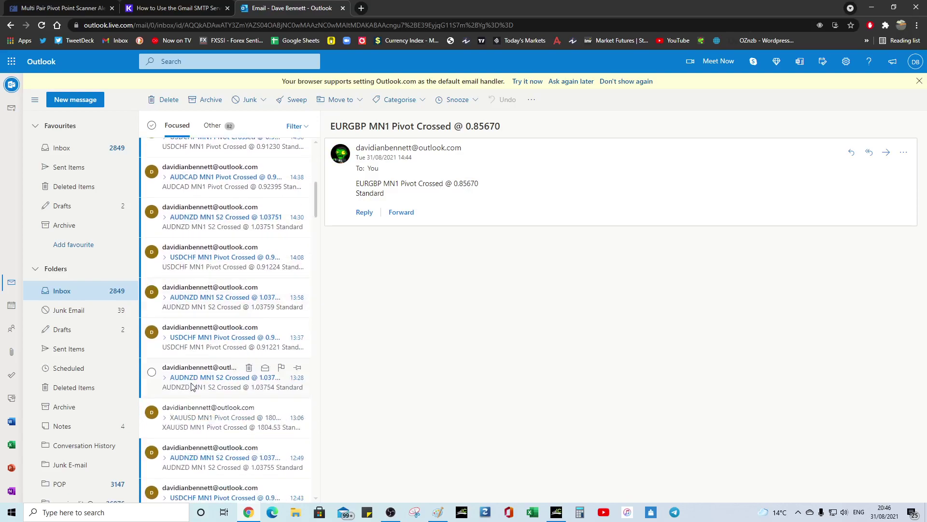
pyautogui.scroll(6, 193, 385)
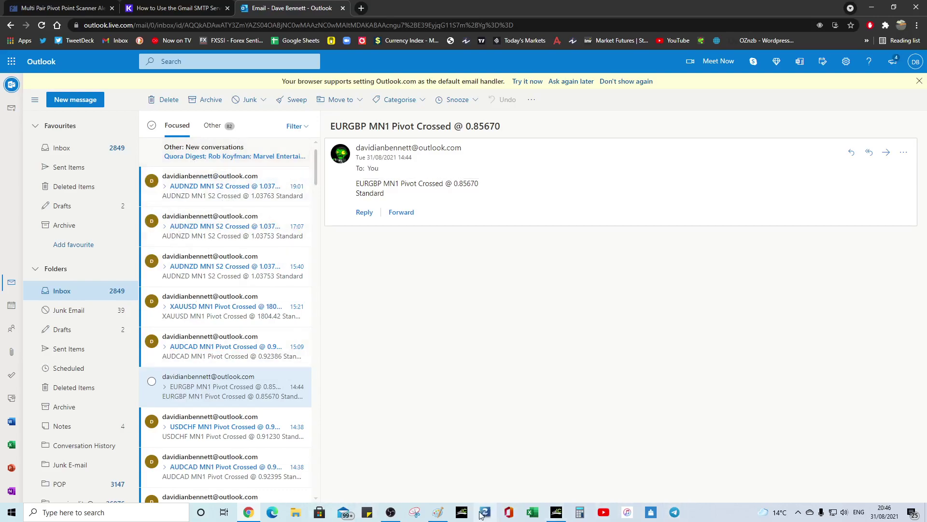
# - Cancel the MetaTrader Options dialog without saving, glance at Outlook, then switch to the GBPUSD H4 chart
pyautogui.click(557, 513)
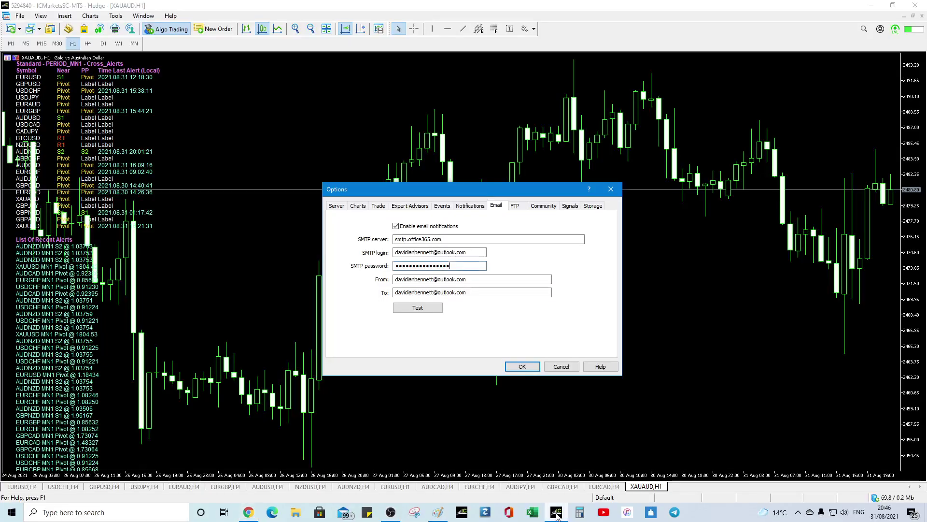
pyautogui.click(561, 367)
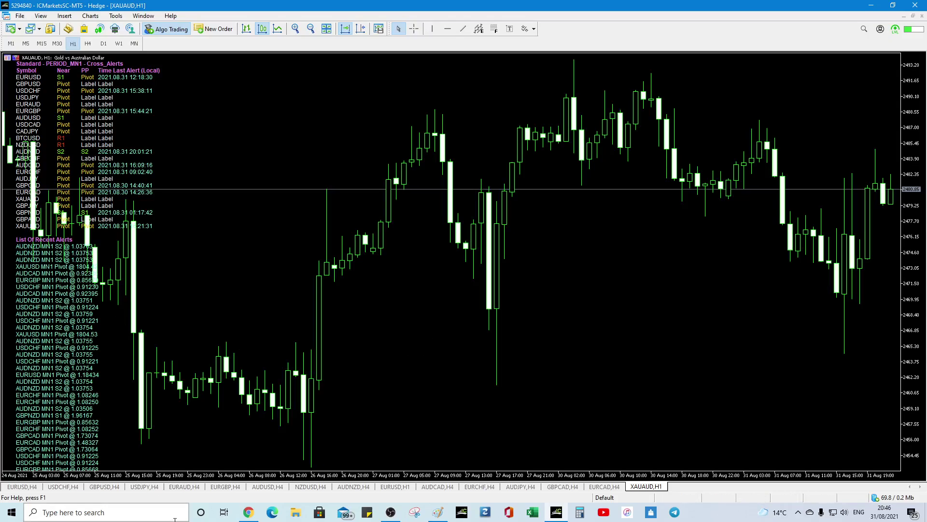
pyautogui.click(256, 517)
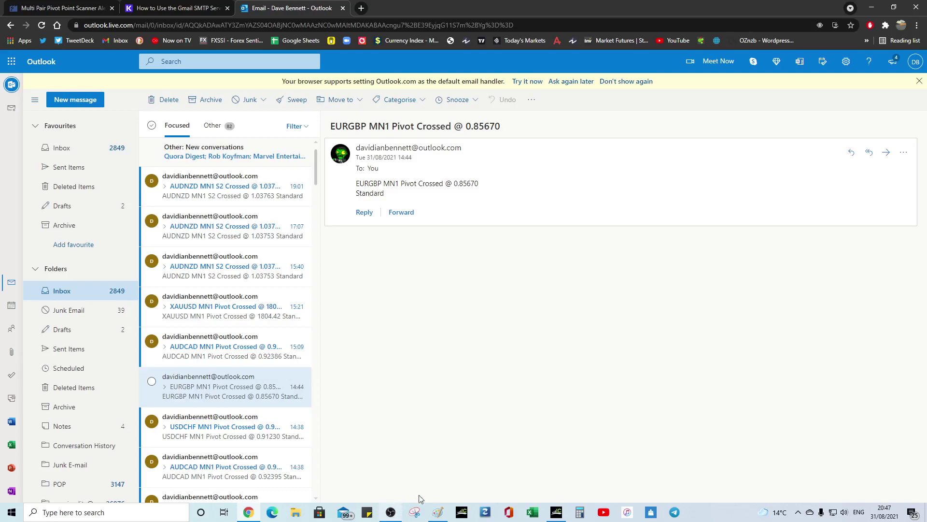
pyautogui.click(555, 514)
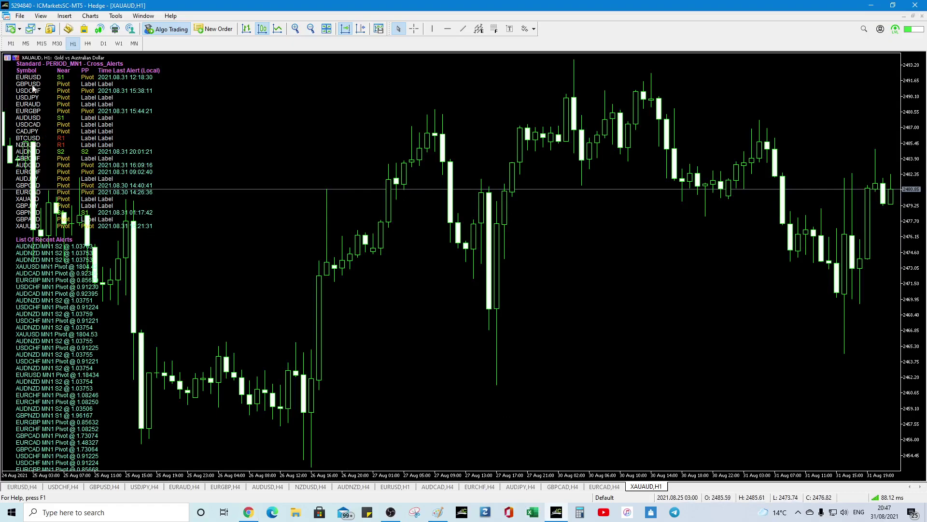
pyautogui.click(110, 488)
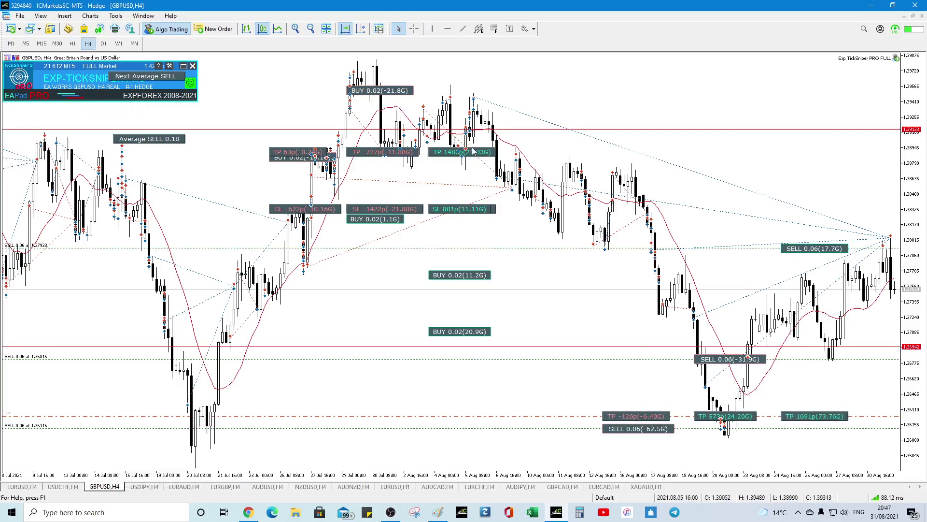
# - Inspect the TickSniper PRO buy and sell trade markers on the GBPUSD H4 chart
pyautogui.moveTo(892, 238)
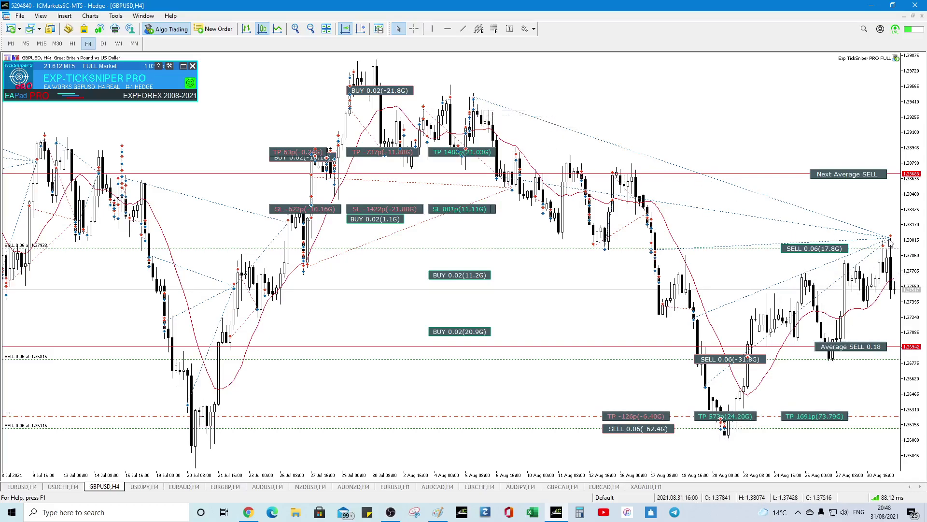
pyautogui.moveTo(891, 240)
pyautogui.click(115, 16)
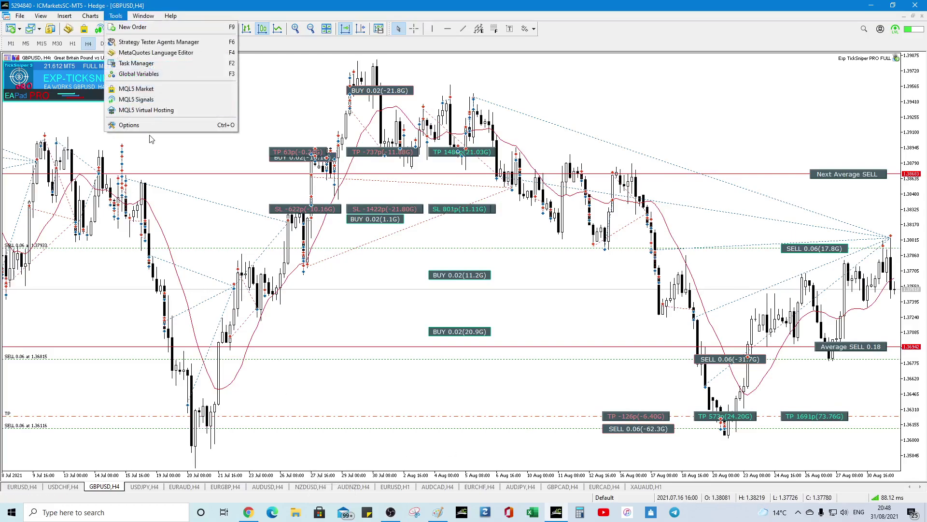
pyautogui.click(126, 126)
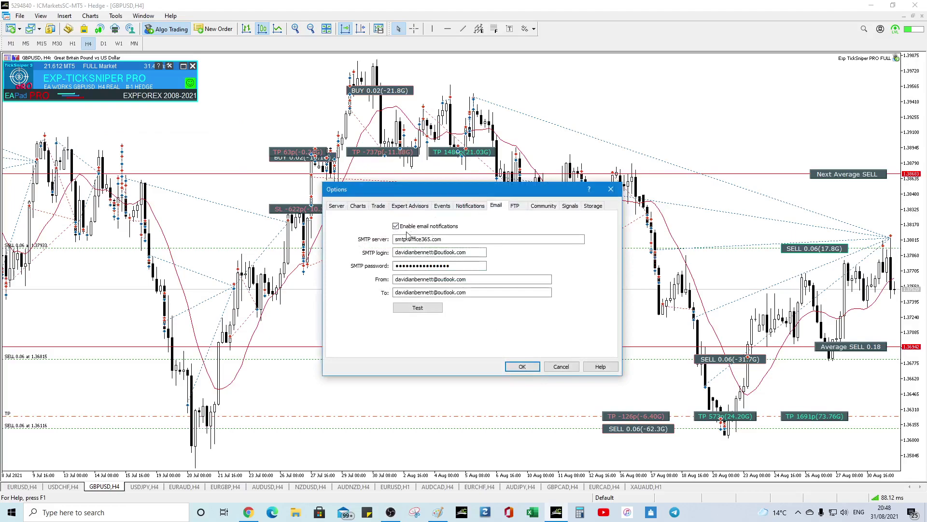
pyautogui.moveTo(480, 265); pyautogui.dragTo(387, 265)
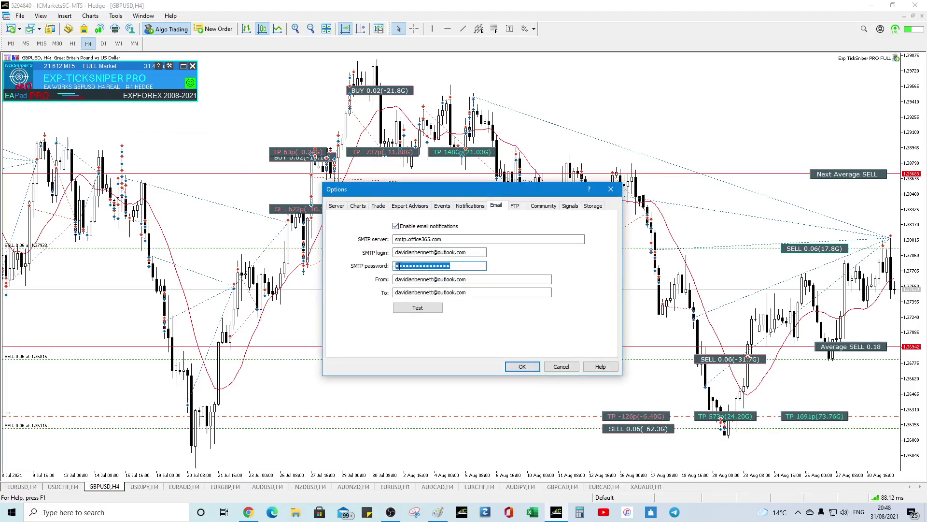
pyautogui.click(459, 266)
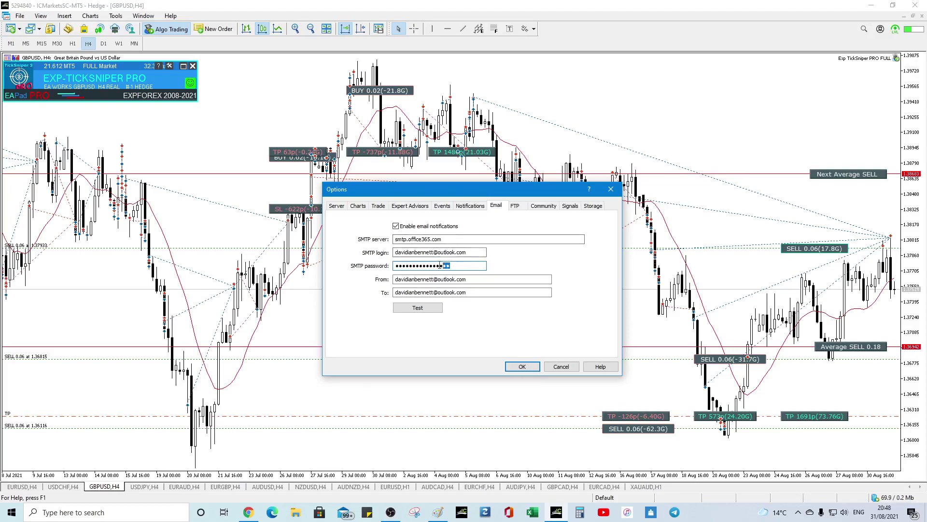
pyautogui.moveTo(453, 265); pyautogui.dragTo(400, 266)
pyautogui.click(449, 264)
pyautogui.click(561, 367)
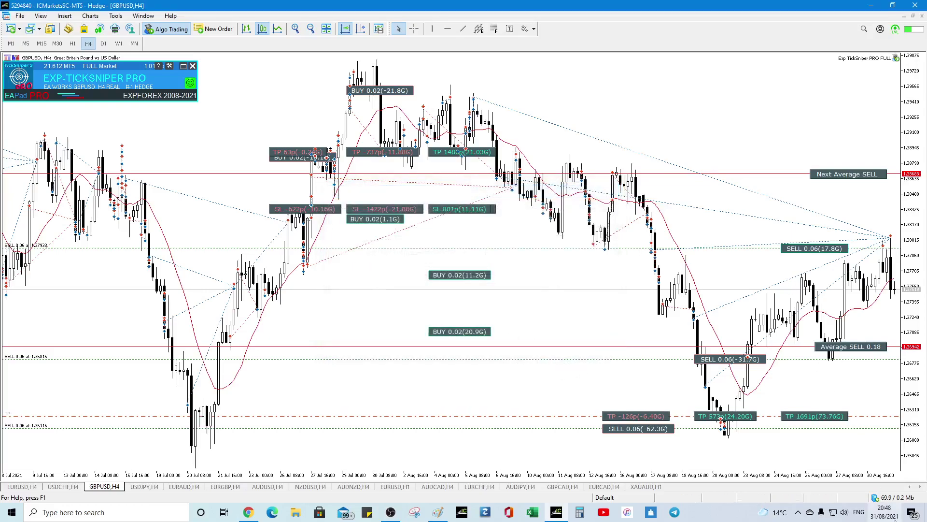